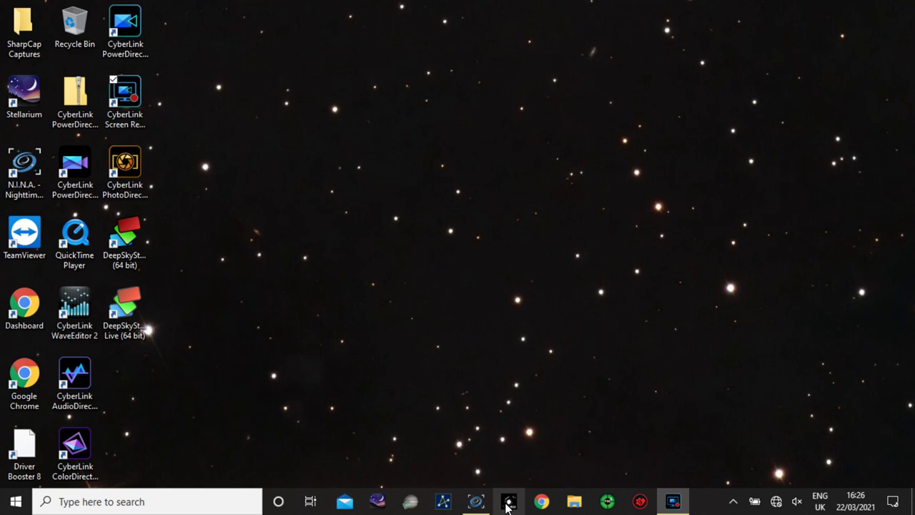
Step: Open N.I.N.A. full-screen, rescan devices and select ZWO Focuser (1) as the focuser
click(477, 502)
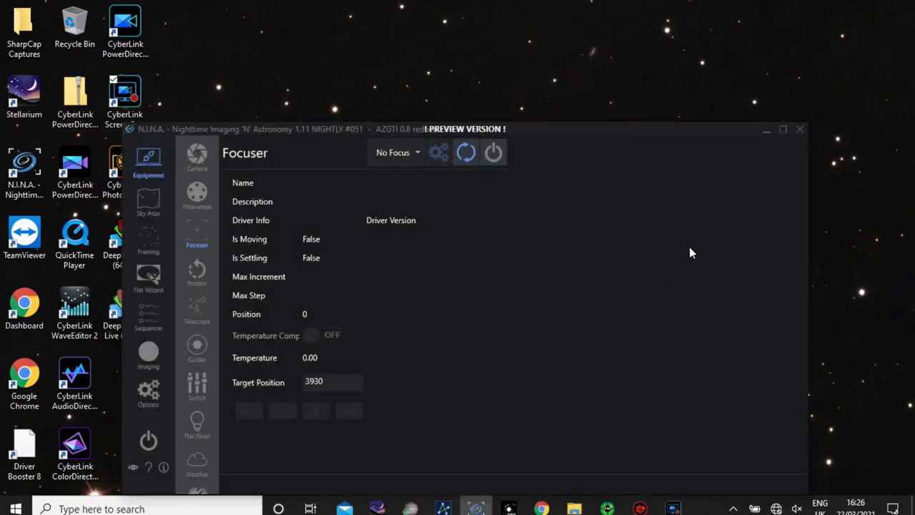
click(783, 131)
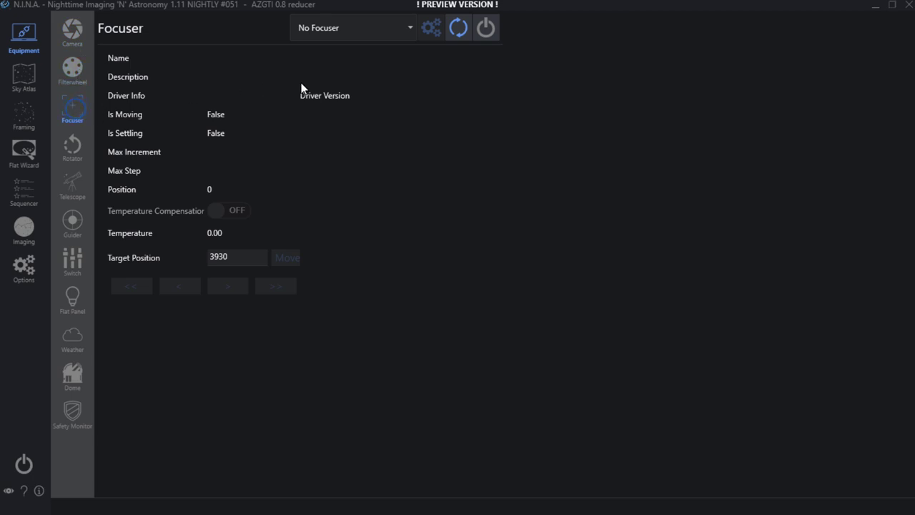
click(460, 27)
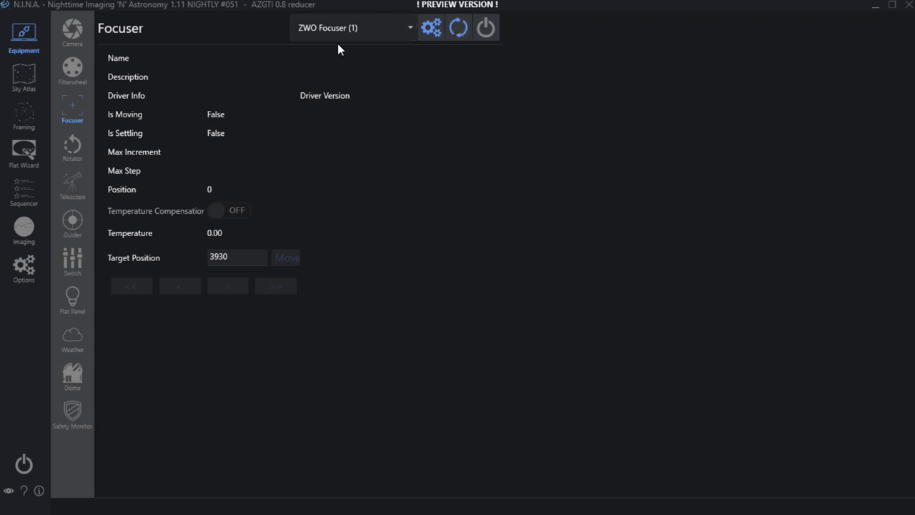
click(408, 27)
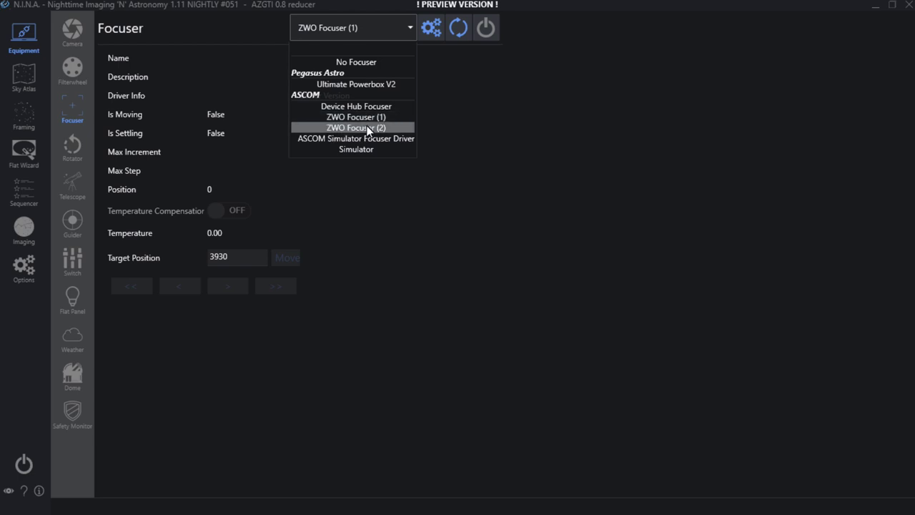
click(498, 121)
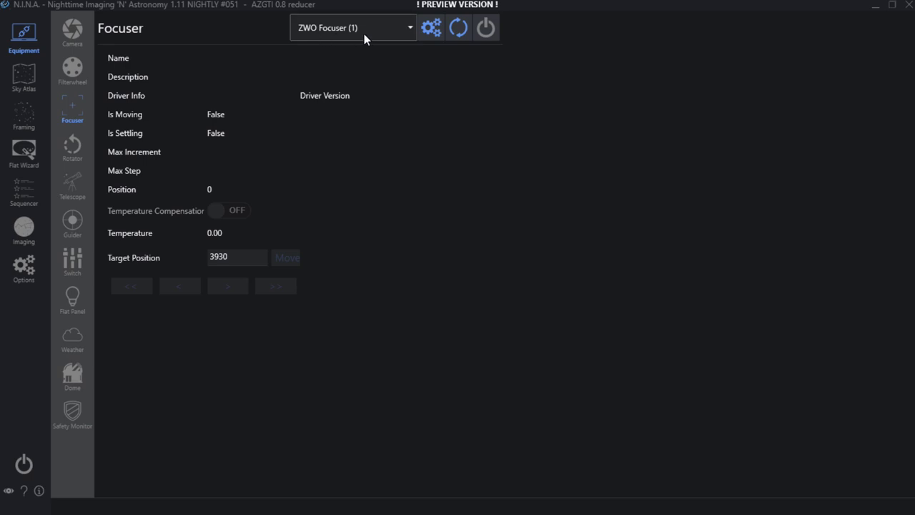
Step: Connect ZWO Focuser (1) and move it outward with seven large steps
click(487, 28)
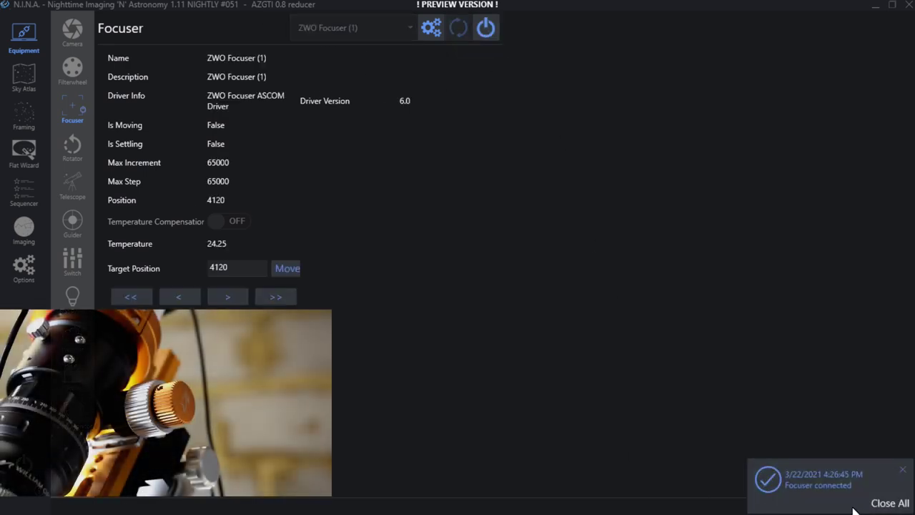
click(887, 504)
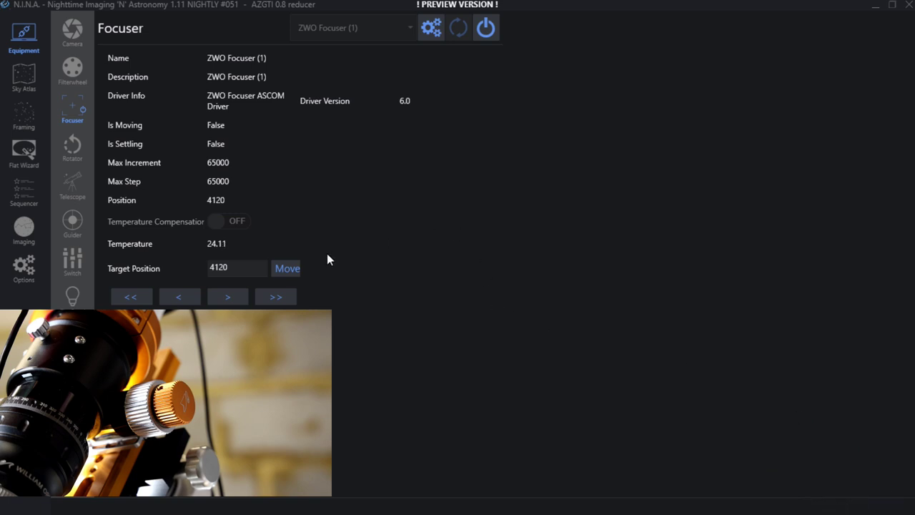
click(273, 297)
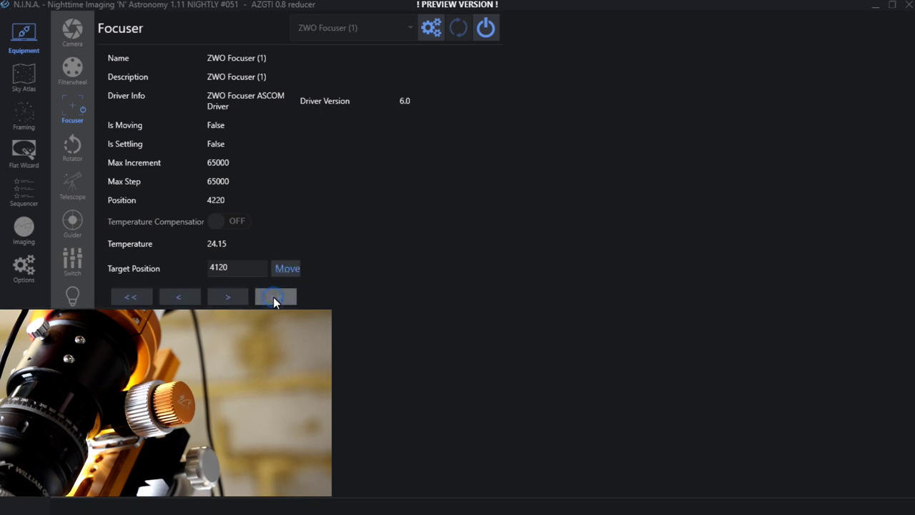
click(273, 296)
click(273, 296)
click(273, 297)
click(273, 297)
click(273, 296)
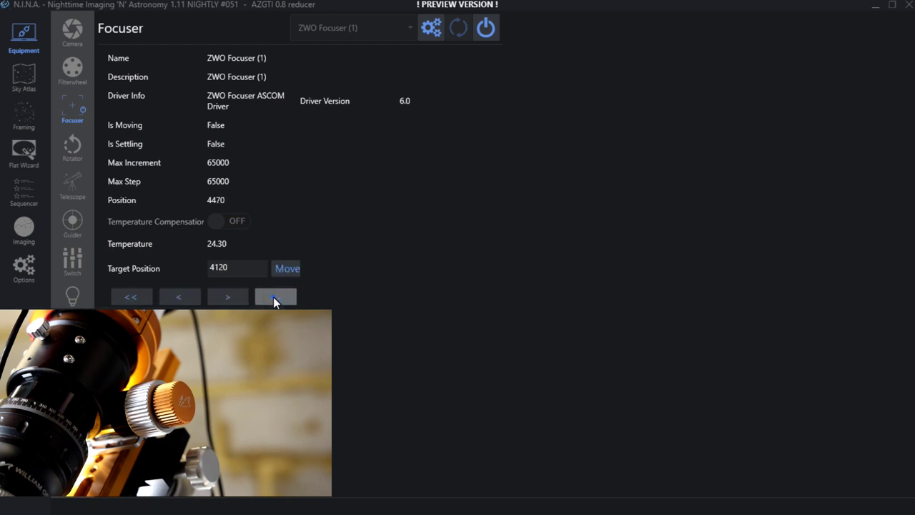
click(273, 296)
Step: Move the focuser back inward with four large steps to position 4270
click(139, 296)
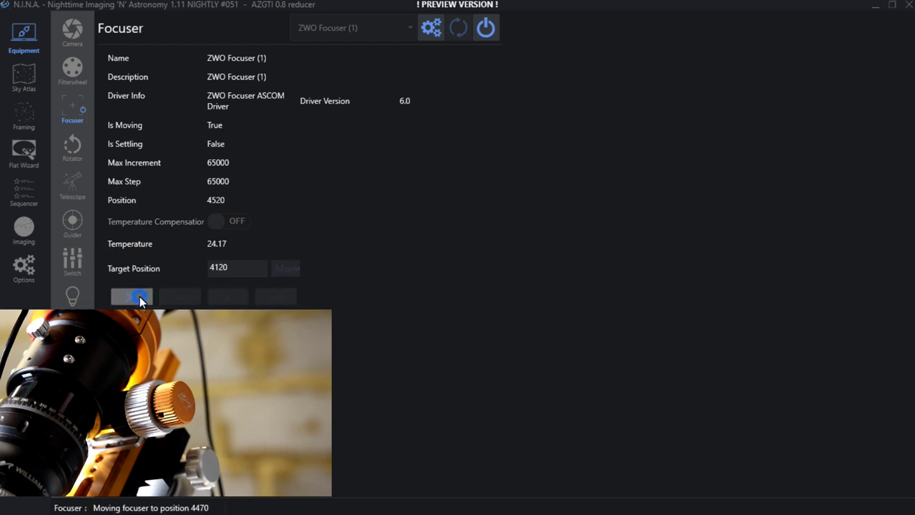
click(139, 297)
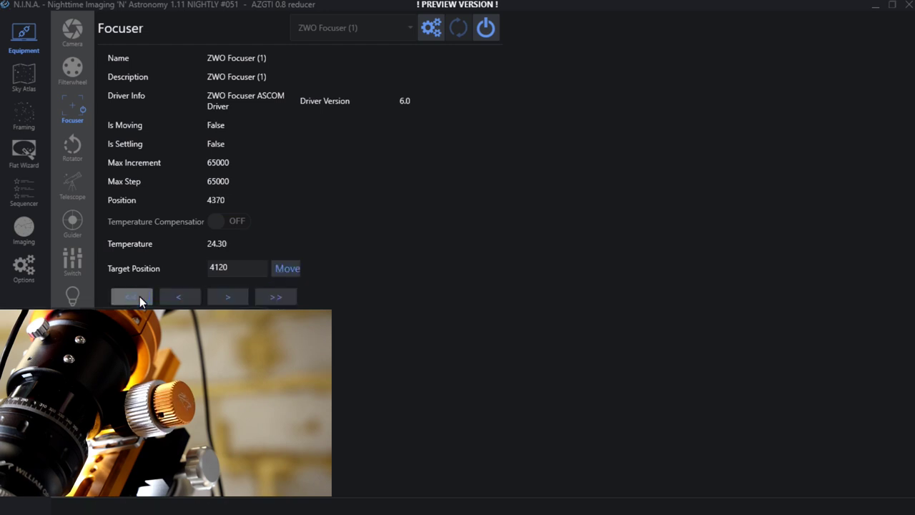
click(140, 297)
click(139, 296)
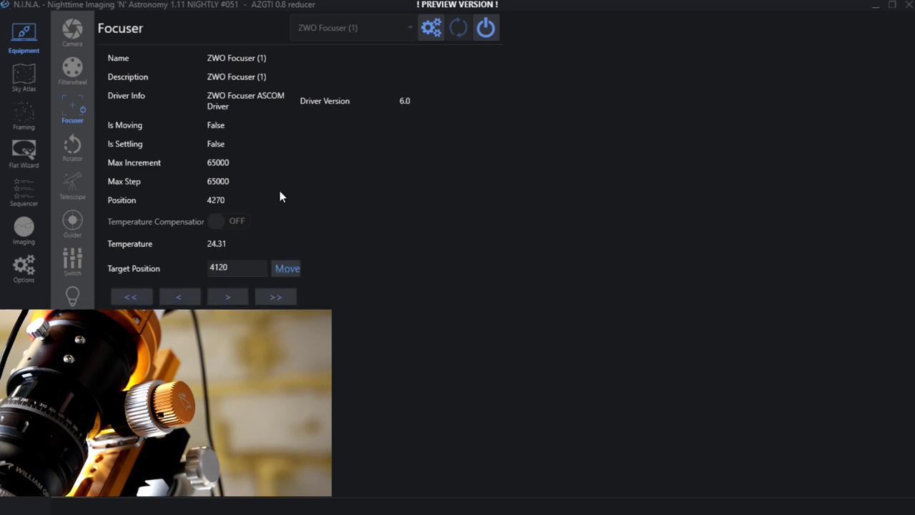
Step: Disconnect ZWO Focuser (1) from the Focuser equipment page
click(27, 267)
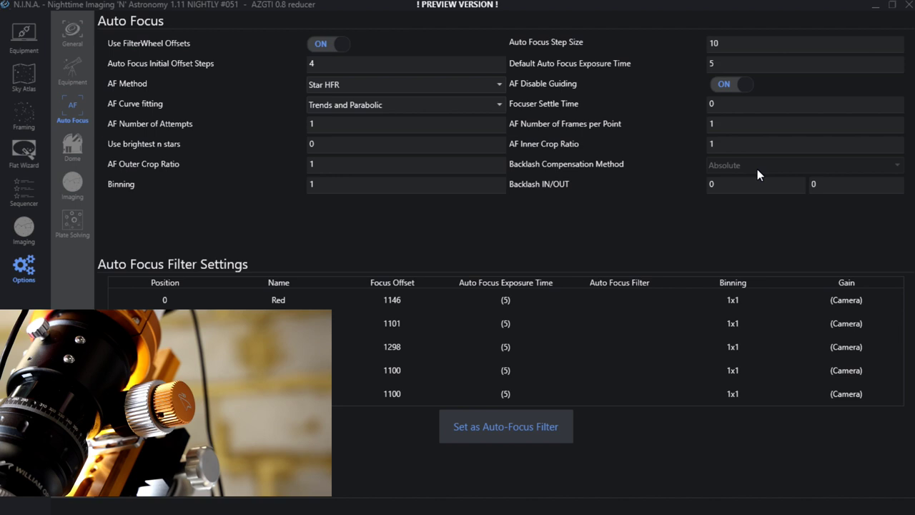
click(22, 36)
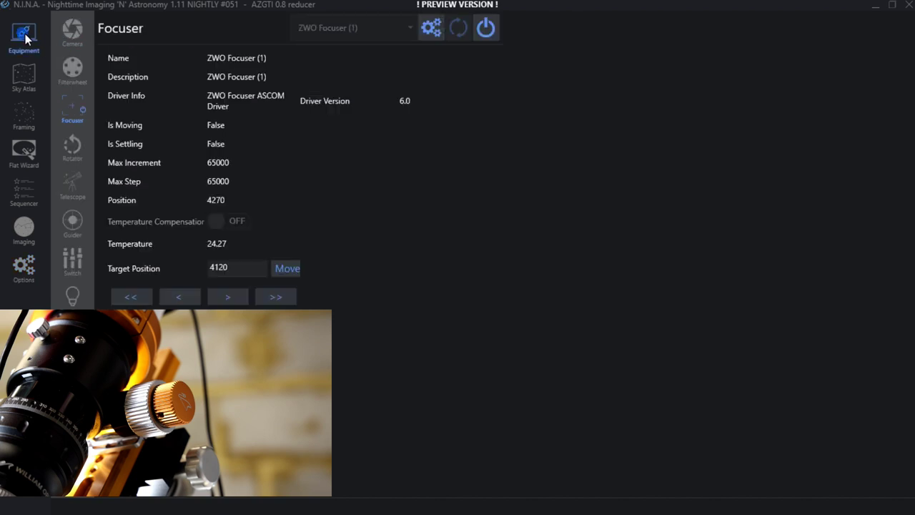
click(484, 31)
click(622, 421)
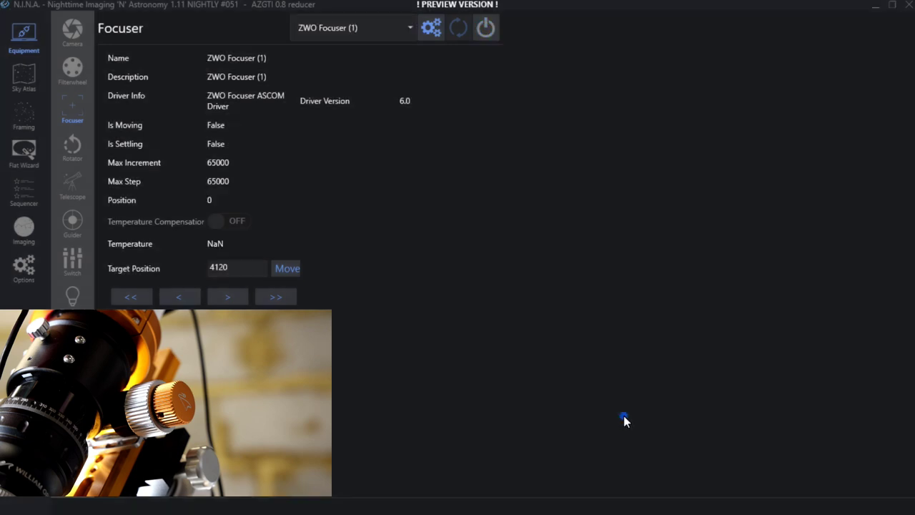
Step: Set the Auto Focus backlash compensation method to Overshoot
click(32, 268)
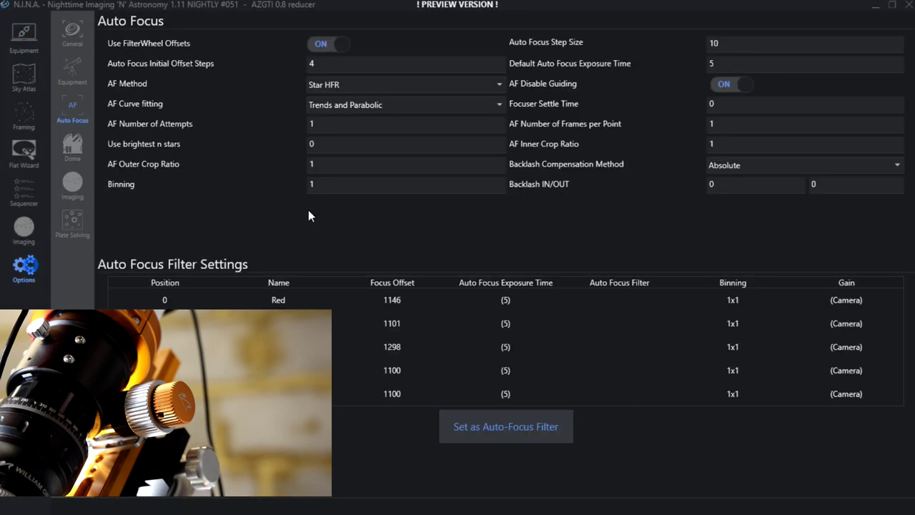
mouse_move(826, 167)
click(886, 165)
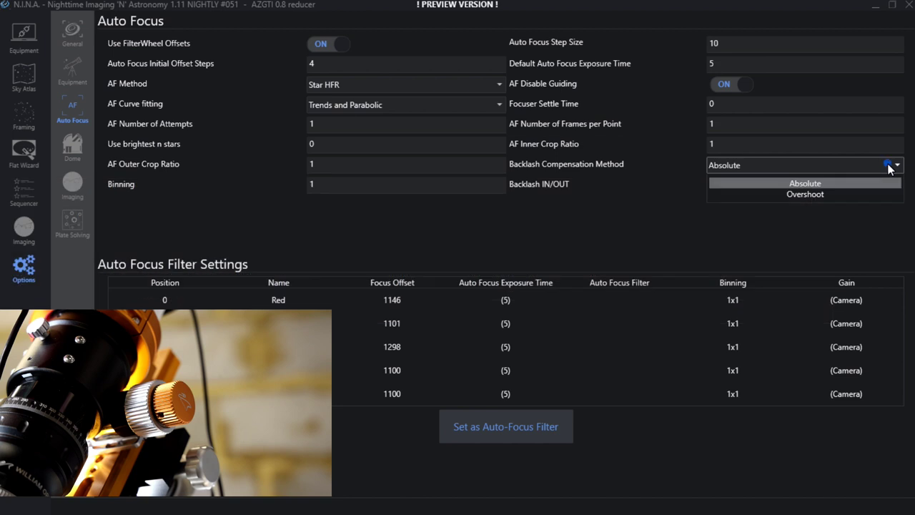
click(801, 193)
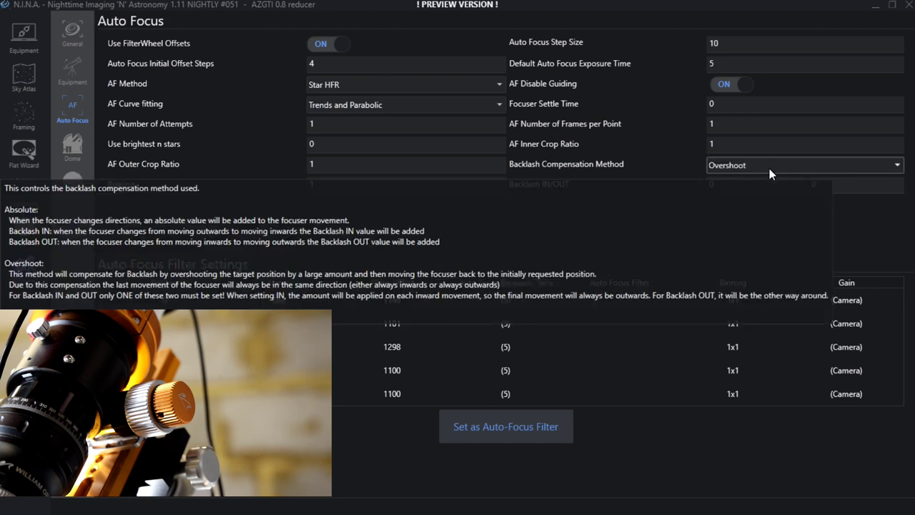
Step: Reconnect the focuser and return to the Auto Focus settings
click(25, 43)
click(491, 30)
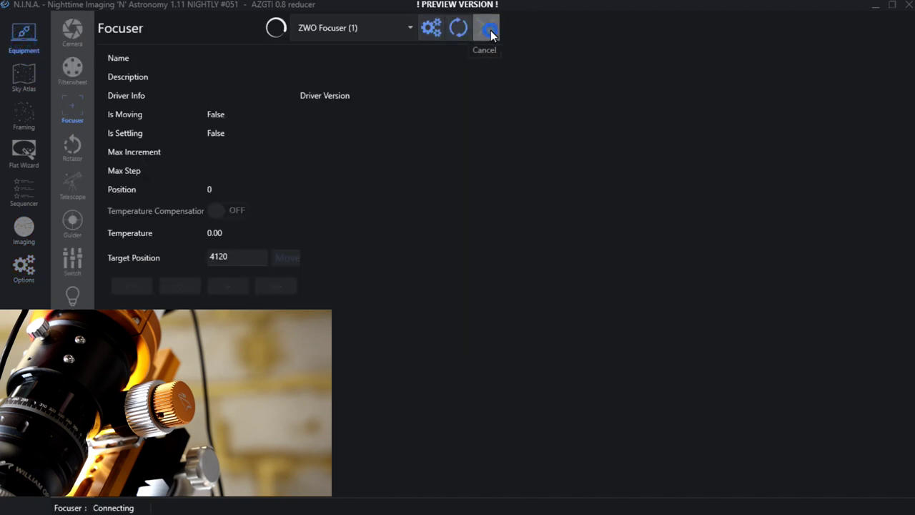
click(23, 268)
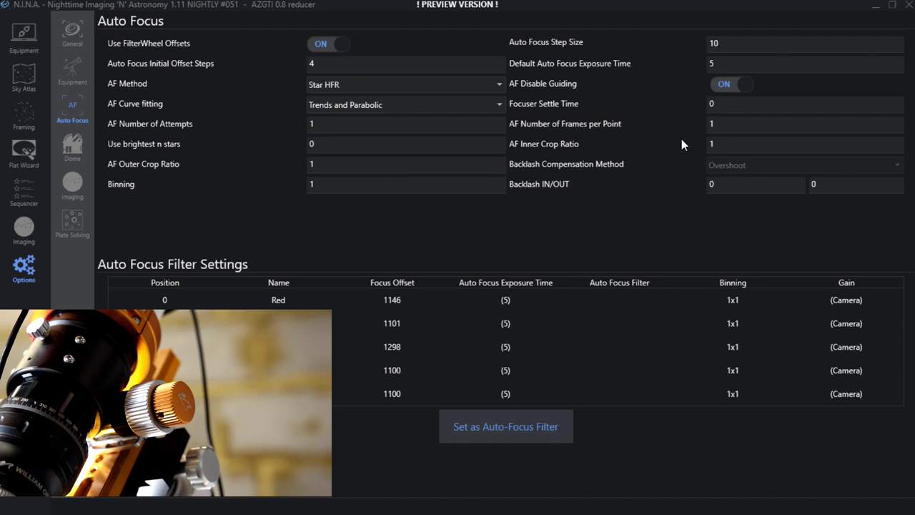
Step: Change Auto Focus Step Size from 10 to 20, then go back to the Focuser page
mouse_move(549, 53)
drag(725, 46, 690, 45)
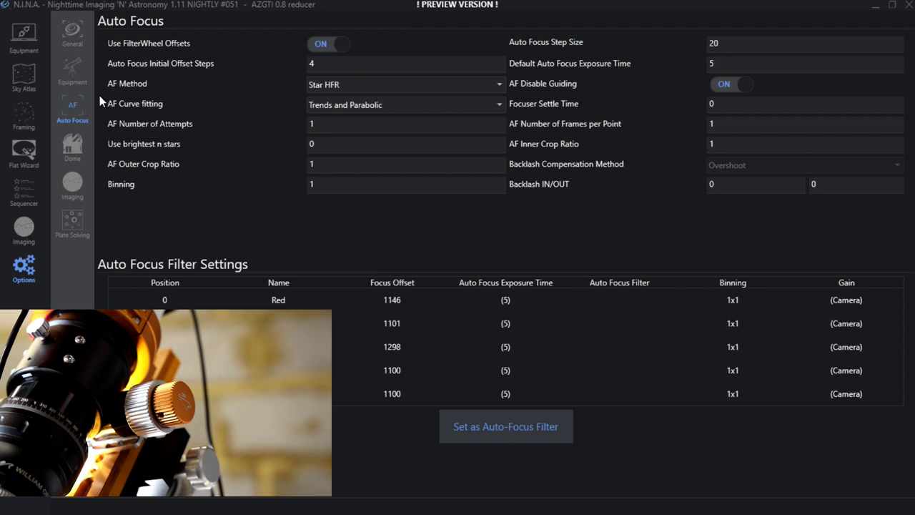
click(27, 41)
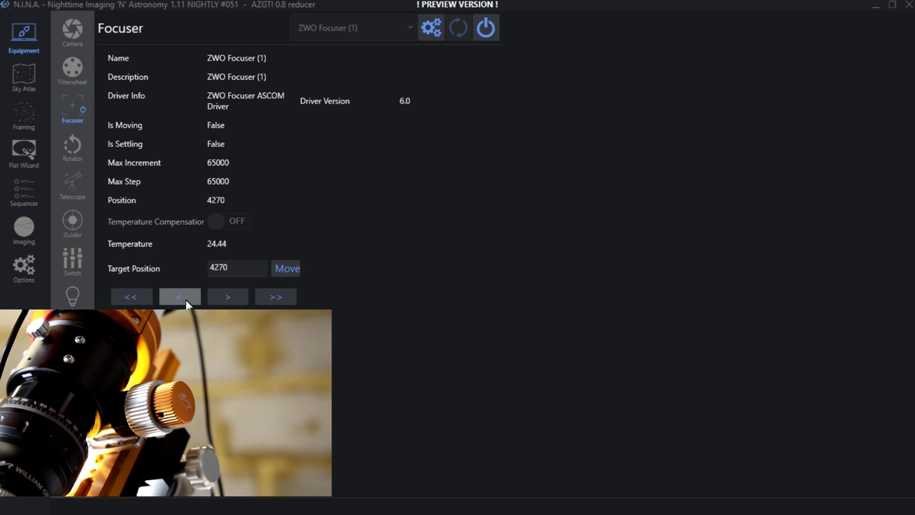
Step: Move the focuser to target position 3000
double_click(231, 266)
text(30)
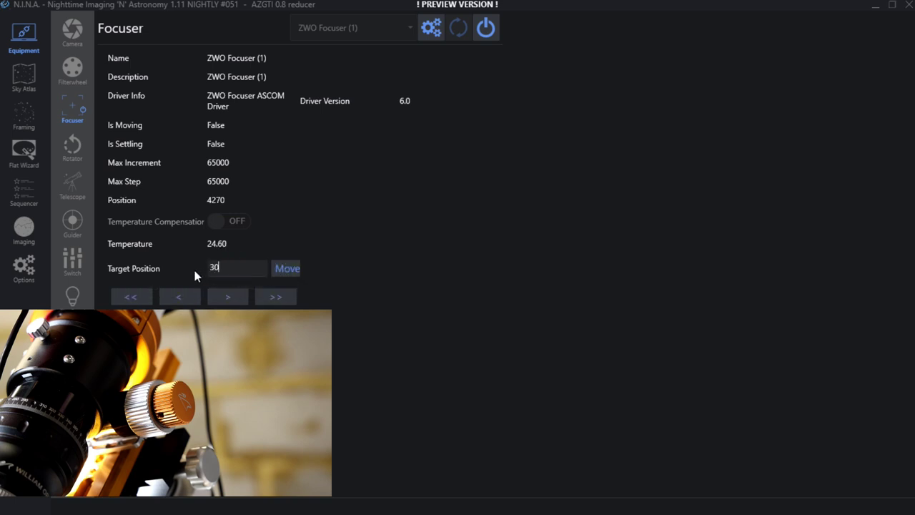
text(00)
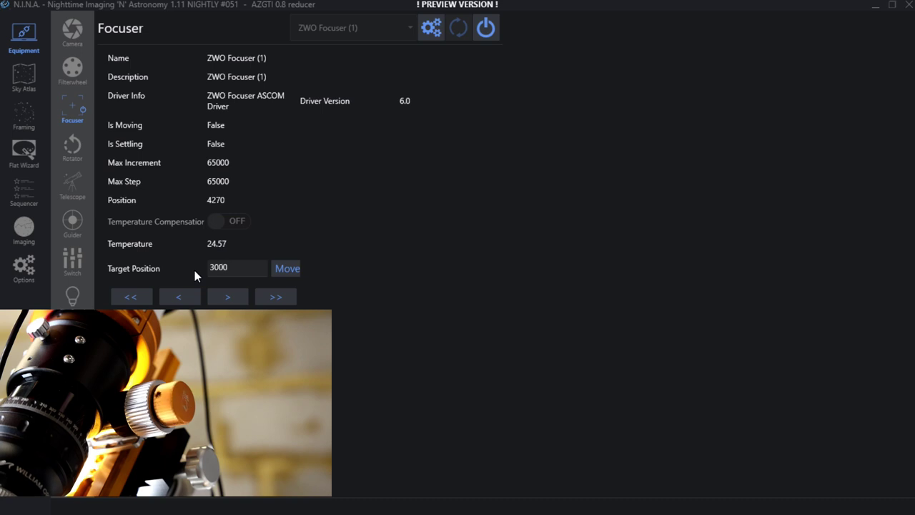
click(282, 267)
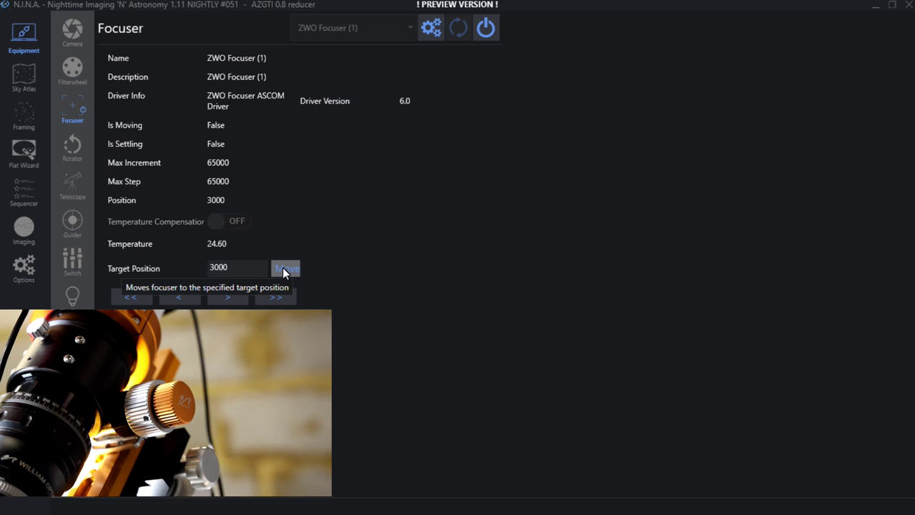
Step: Step the focuser outward in 10-step increments from 3000 to 3130
click(229, 297)
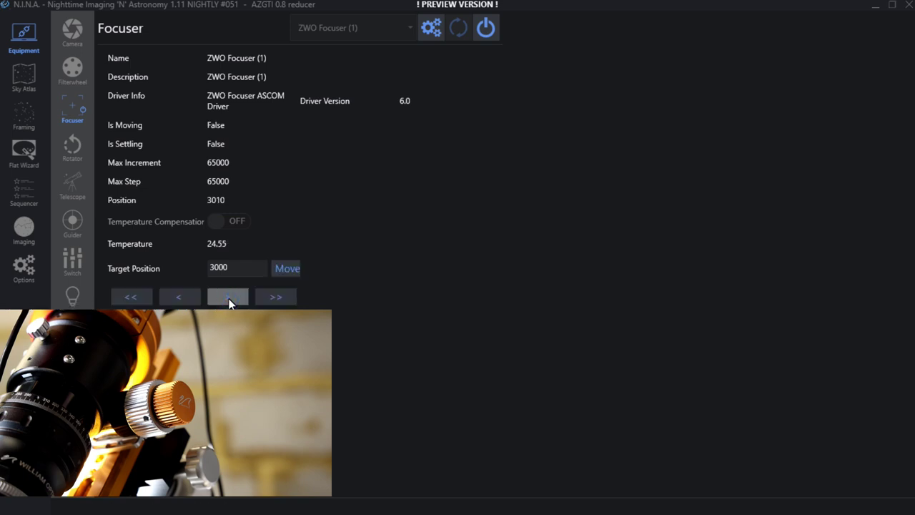
click(229, 299)
click(229, 299)
click(233, 298)
click(234, 298)
click(233, 298)
click(234, 297)
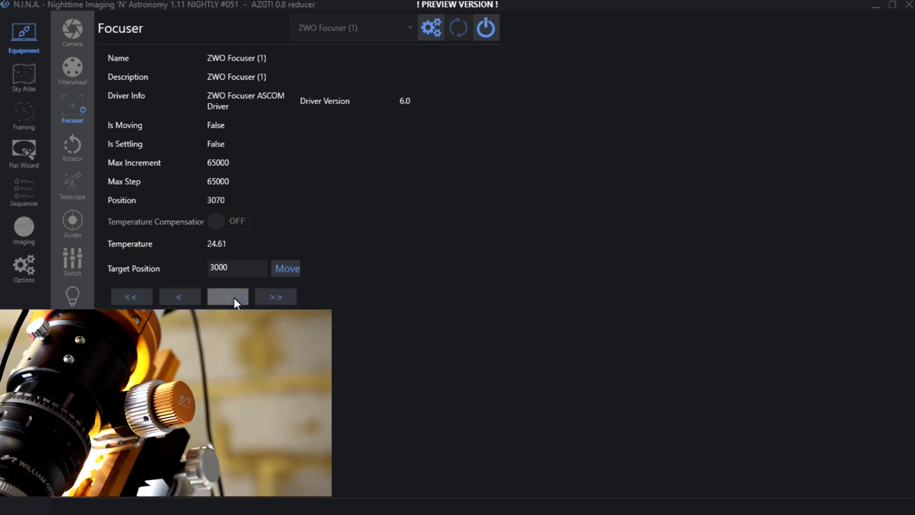
click(234, 297)
click(234, 297)
click(234, 298)
click(234, 297)
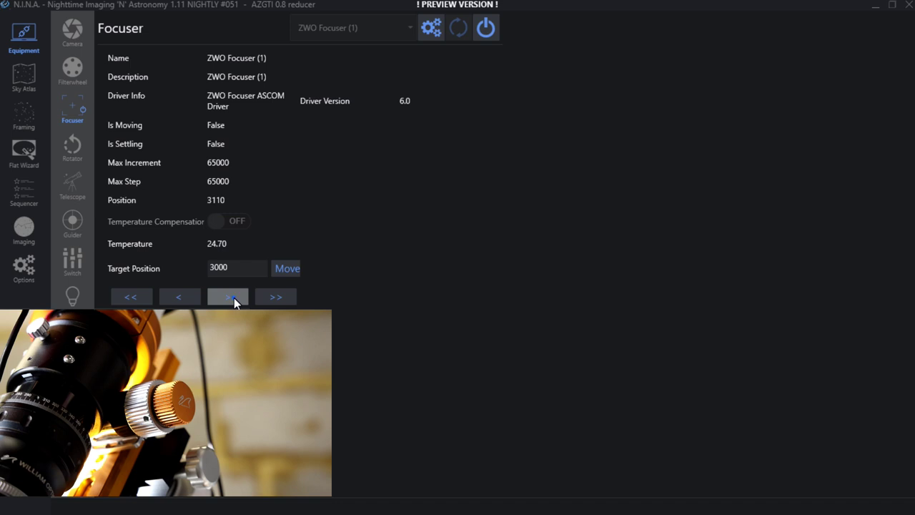
click(234, 298)
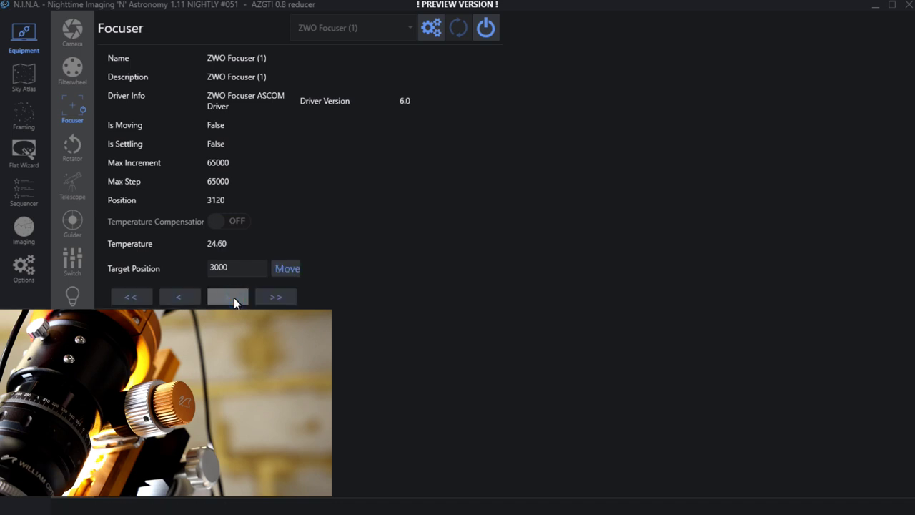
click(234, 297)
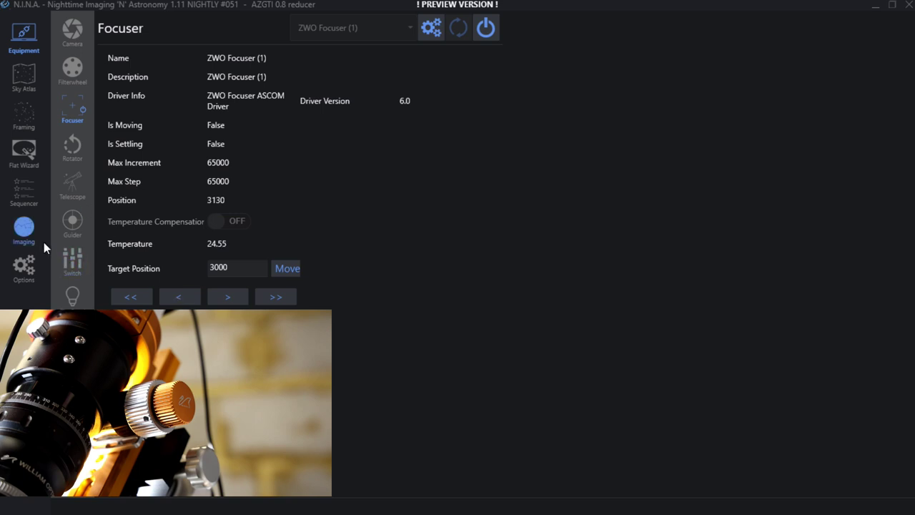
Step: Set the backlash OUT value to 120 in the Auto Focus settings
click(26, 267)
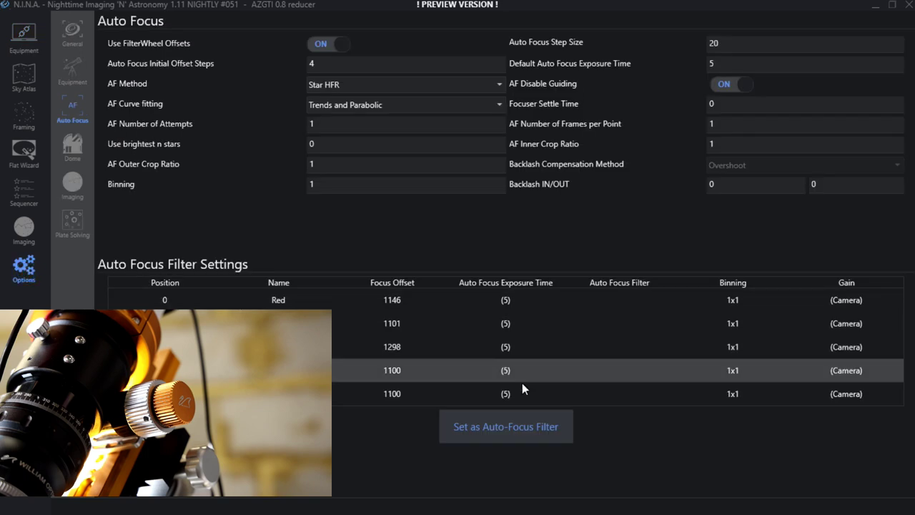
click(828, 184)
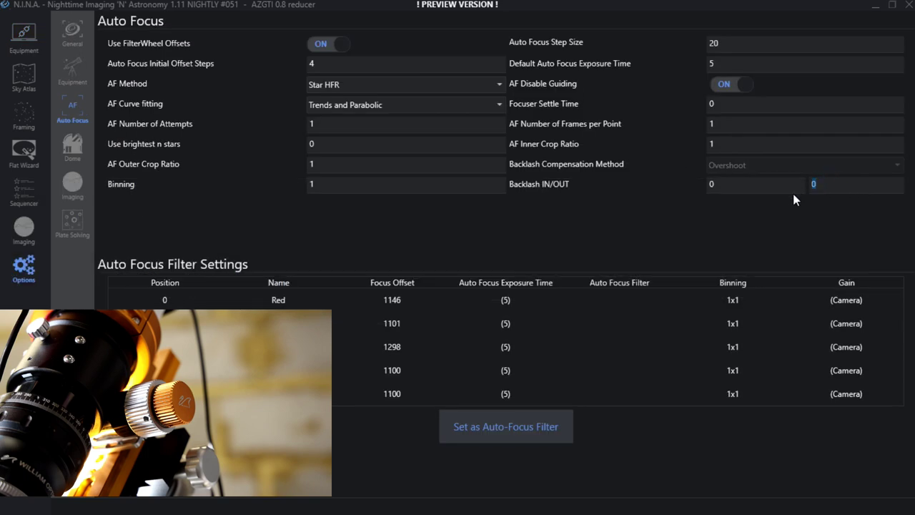
text(120)
Step: Change Auto Focus Step Size from 20 to 40
click(739, 44)
drag(713, 44, 727, 44)
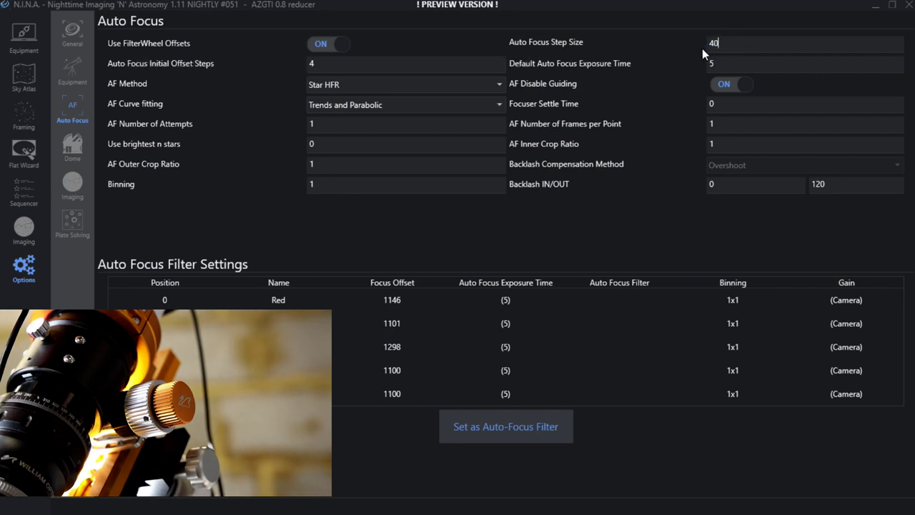
click(618, 217)
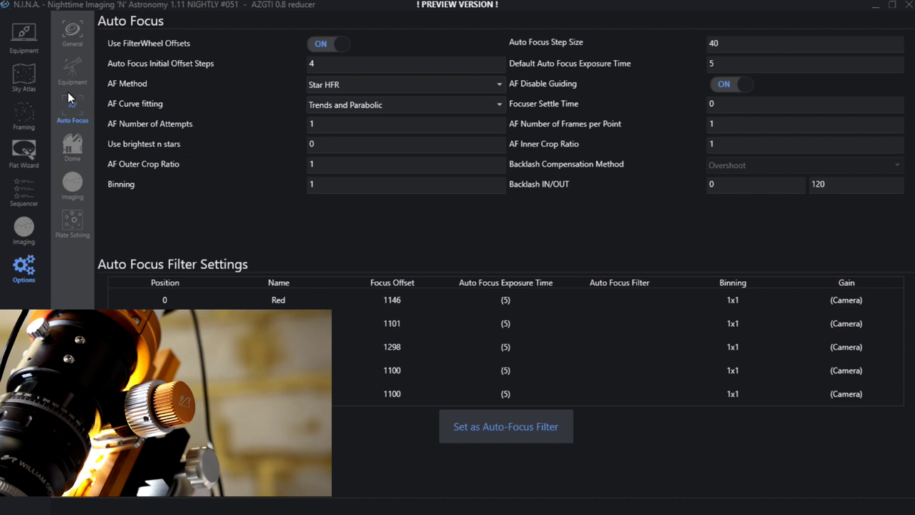
Step: Step the focuser between 3130 and 3150 using the small step buttons
click(30, 44)
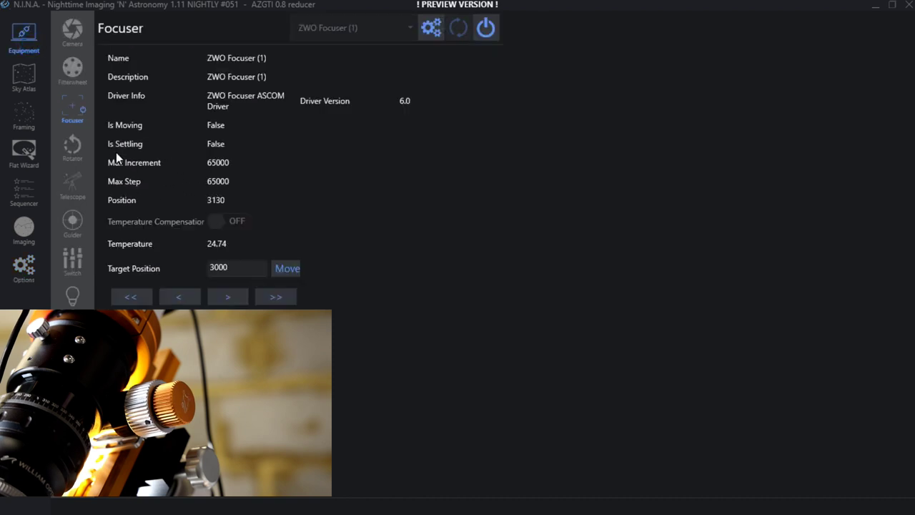
click(217, 303)
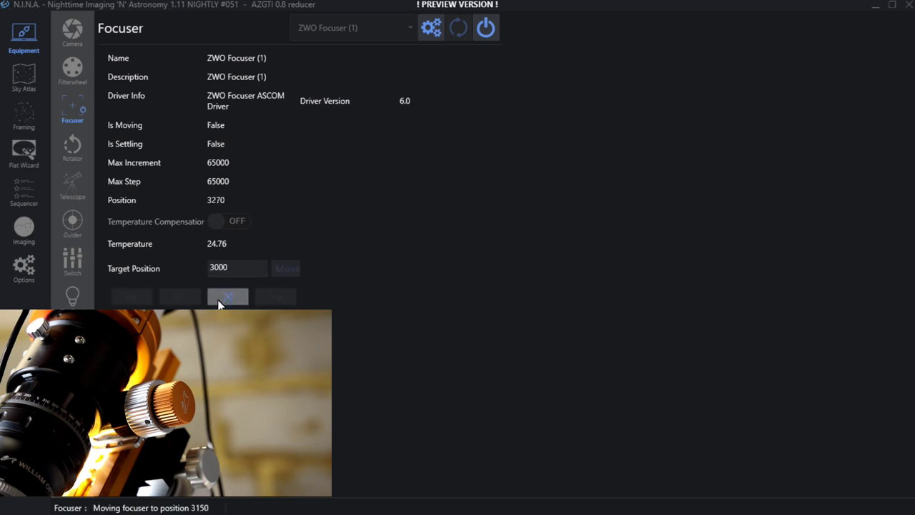
click(186, 303)
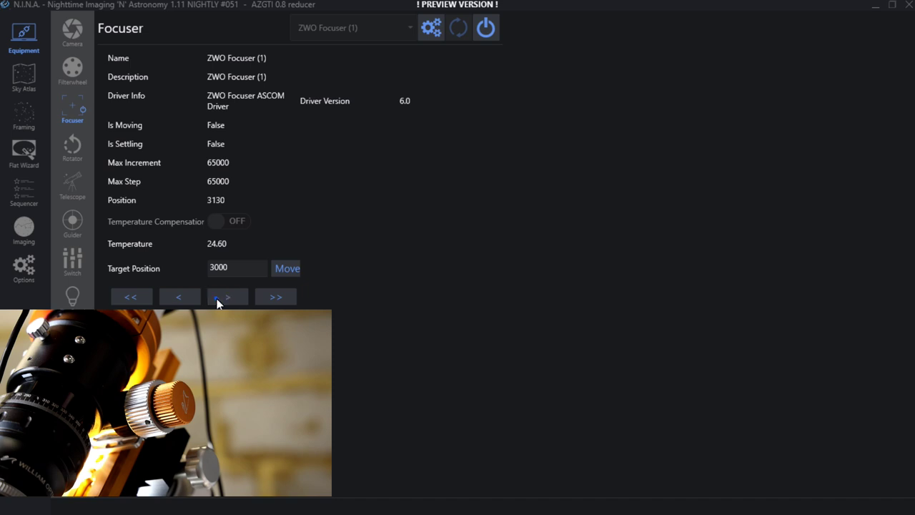
click(217, 299)
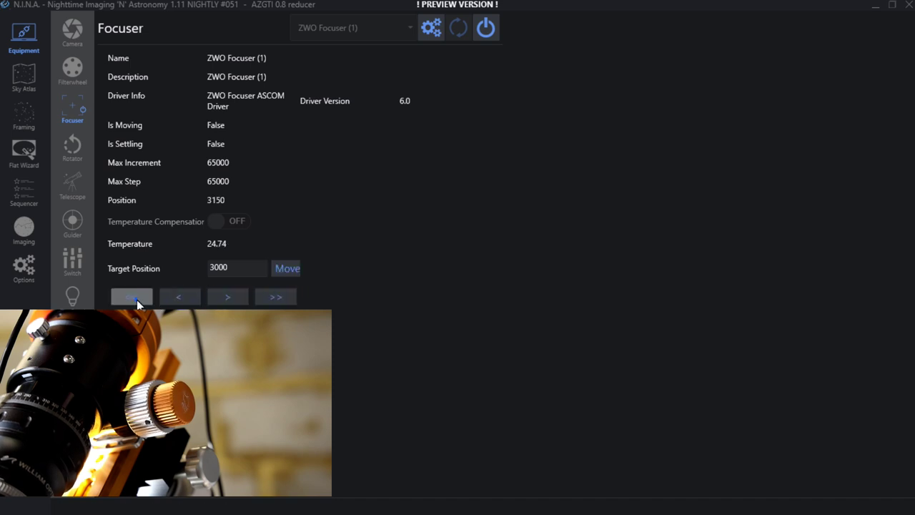
Step: Make large moves to 2950 and back to 3150, then small steps ending at 3130
click(136, 299)
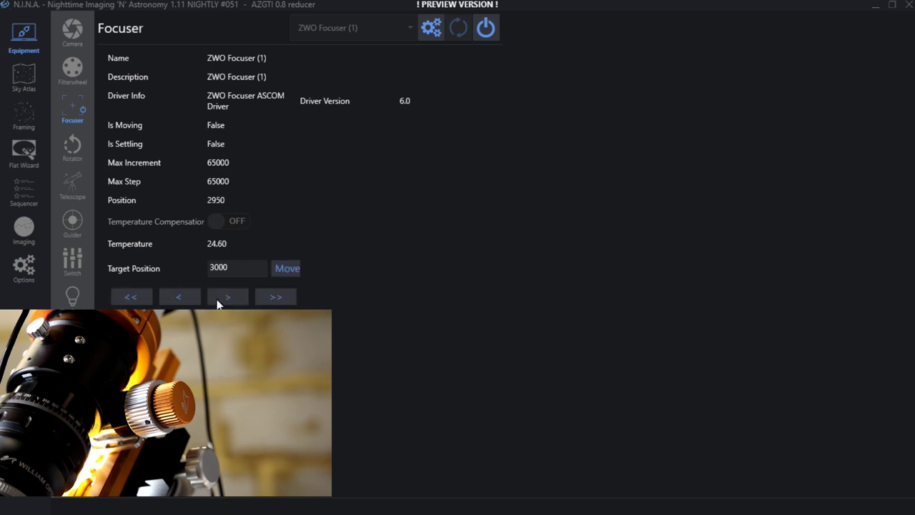
click(268, 298)
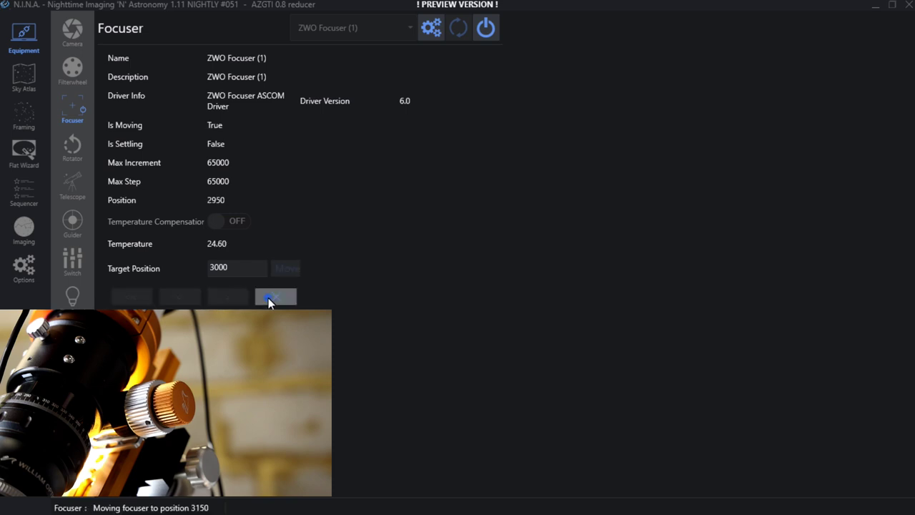
click(222, 299)
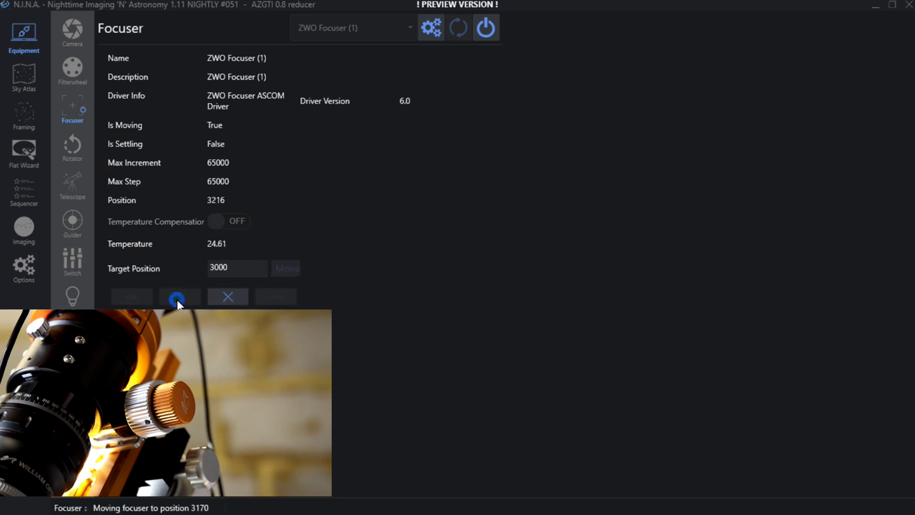
click(177, 302)
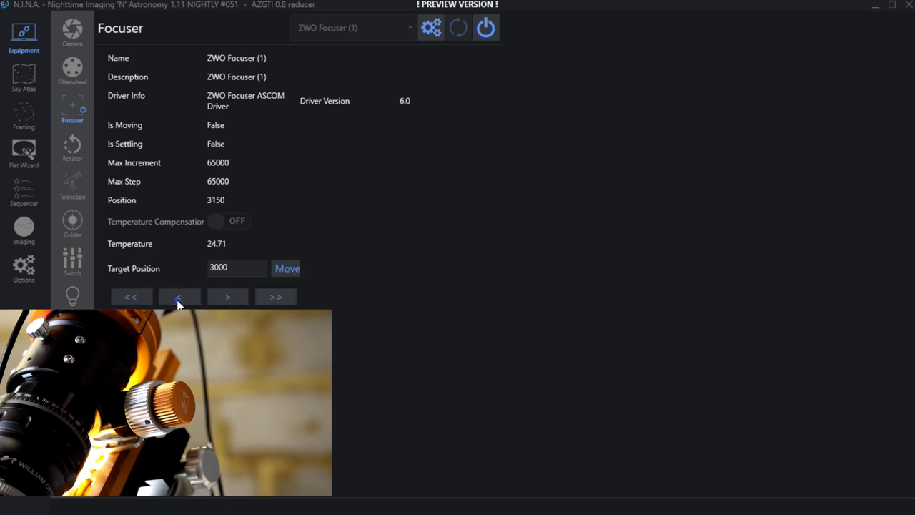
click(178, 301)
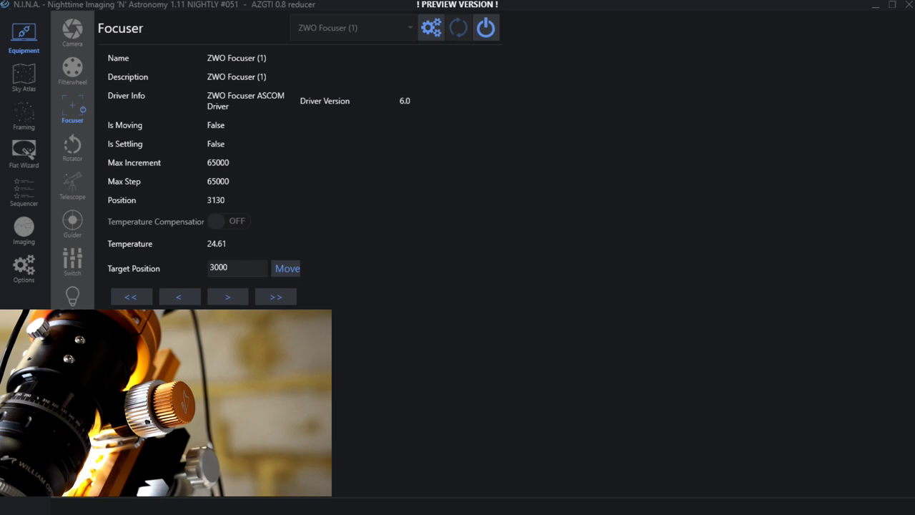